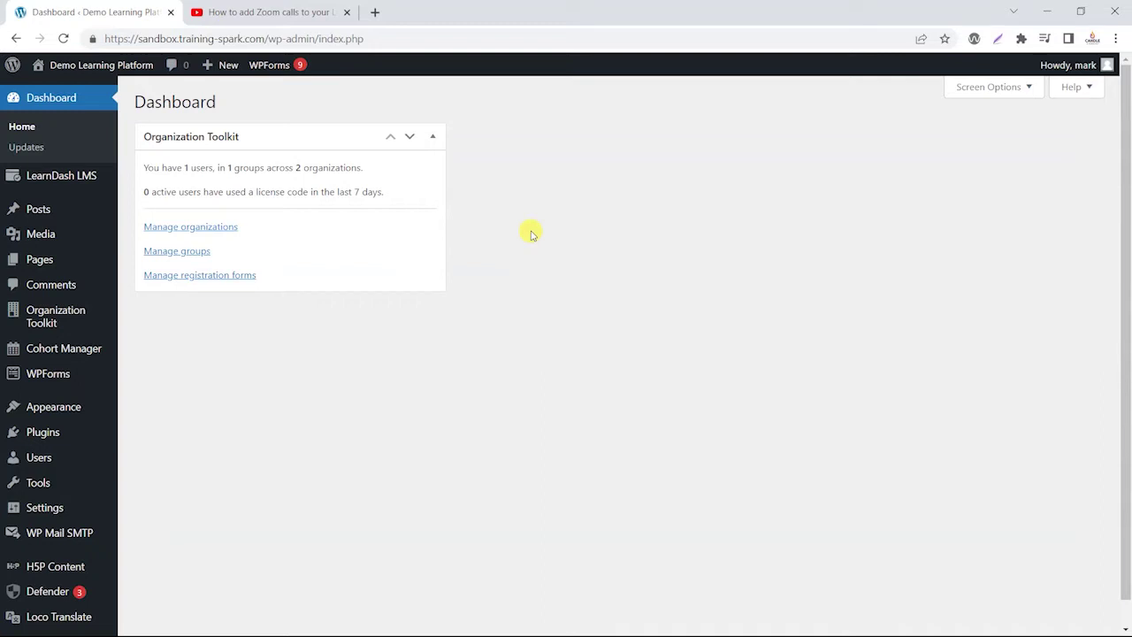
# Switch to YouTube and copy the web address of the "Useful tips for LearnDash" playlist video
pyautogui.click(281, 11)
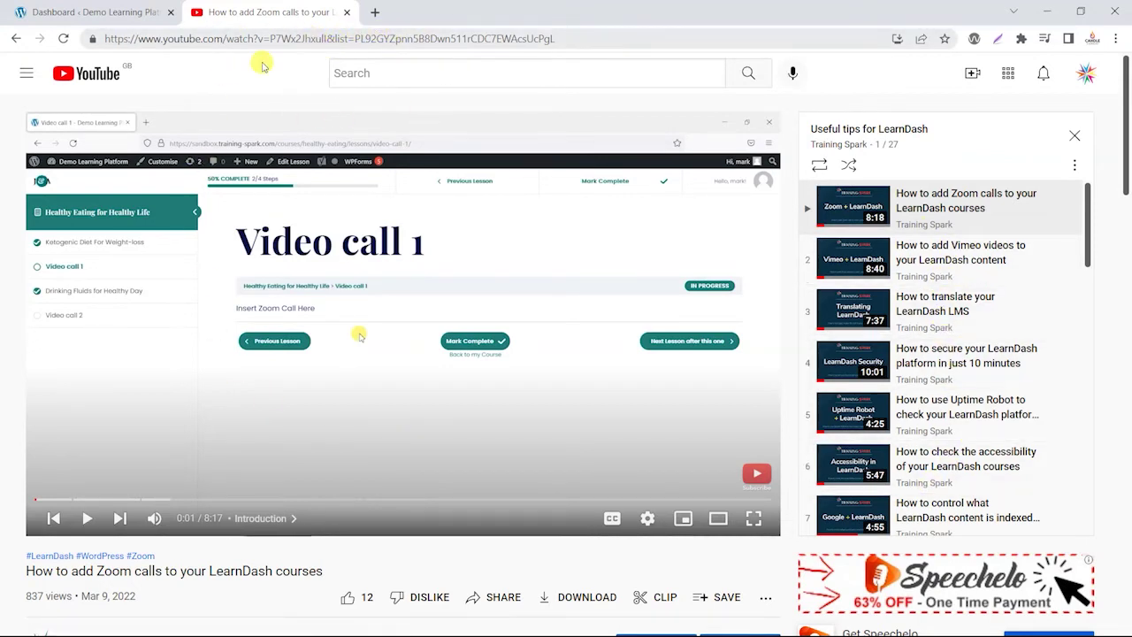
pyautogui.click(375, 38)
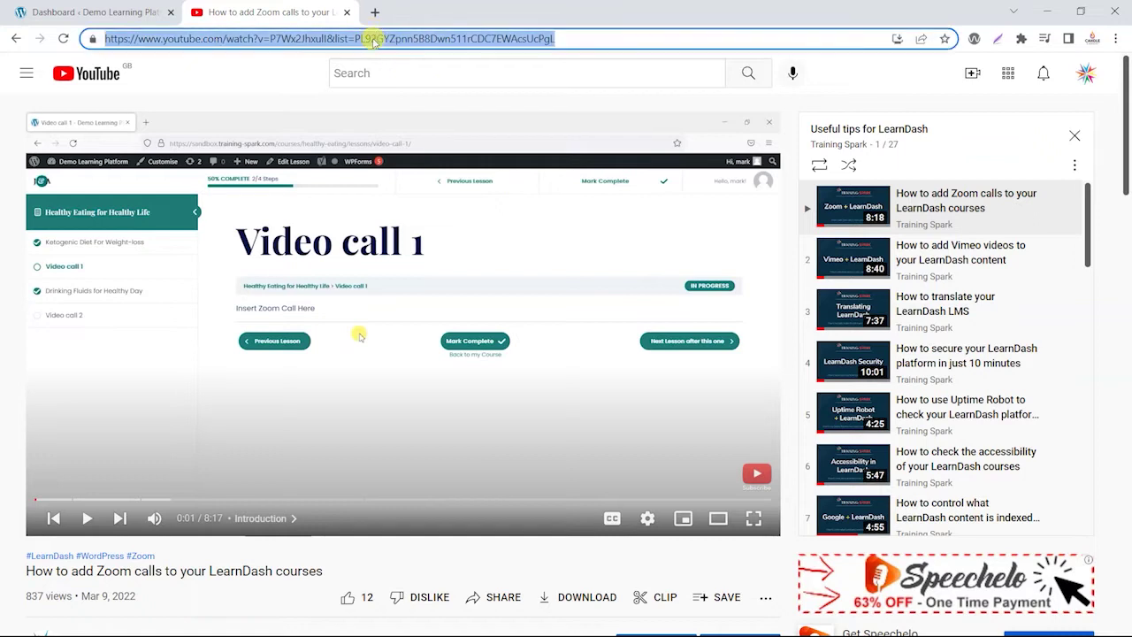
pyautogui.rightClick(375, 39)
pyautogui.click(425, 121)
pyautogui.click(299, 78)
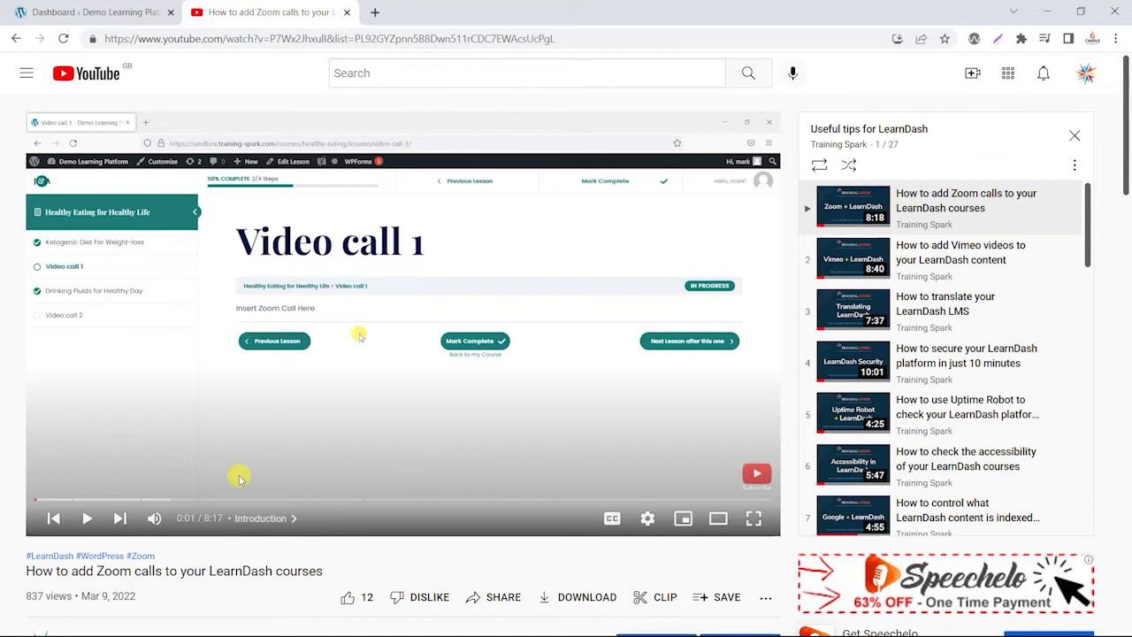
# Switch back to the WordPress admin site and start creating a LearnDash course from a video playlist
pyautogui.click(88, 11)
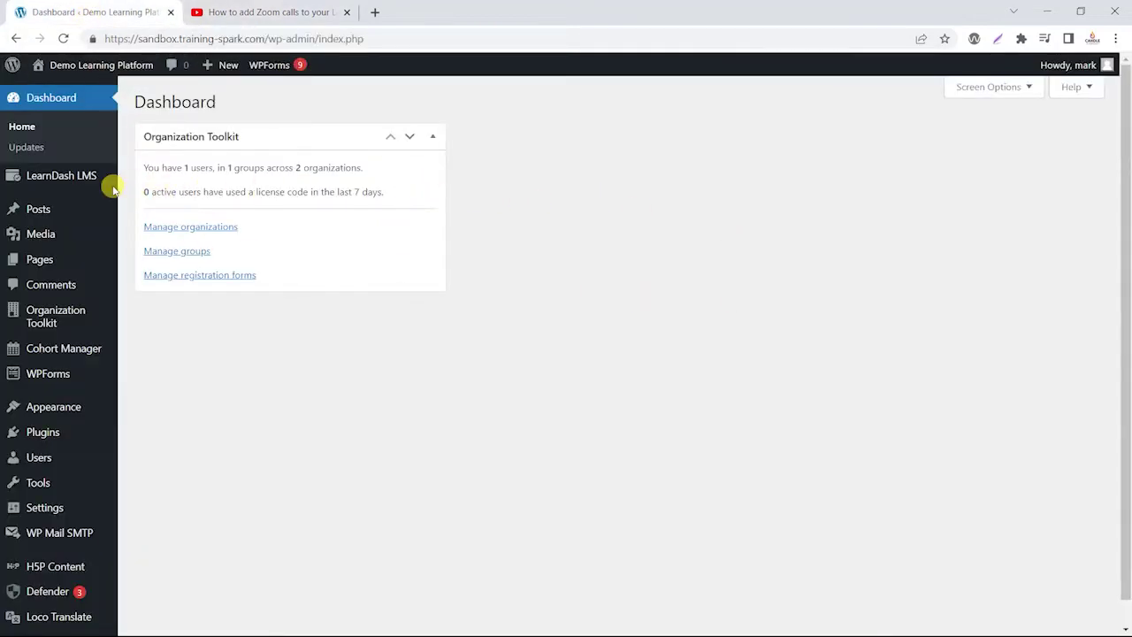
pyautogui.moveTo(55, 188)
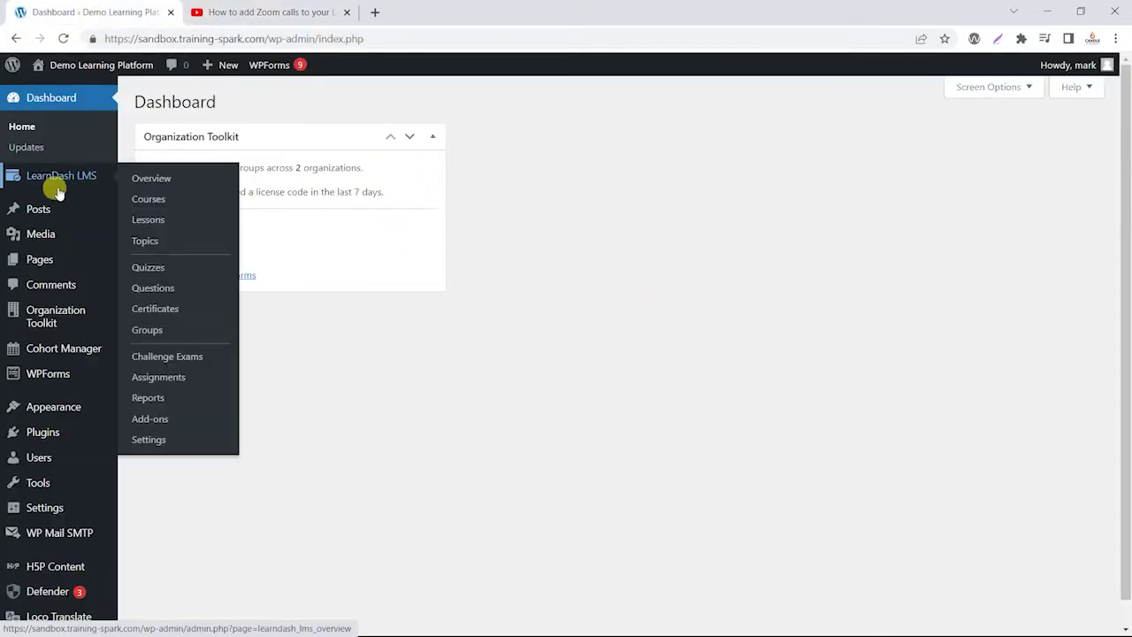
pyautogui.click(154, 205)
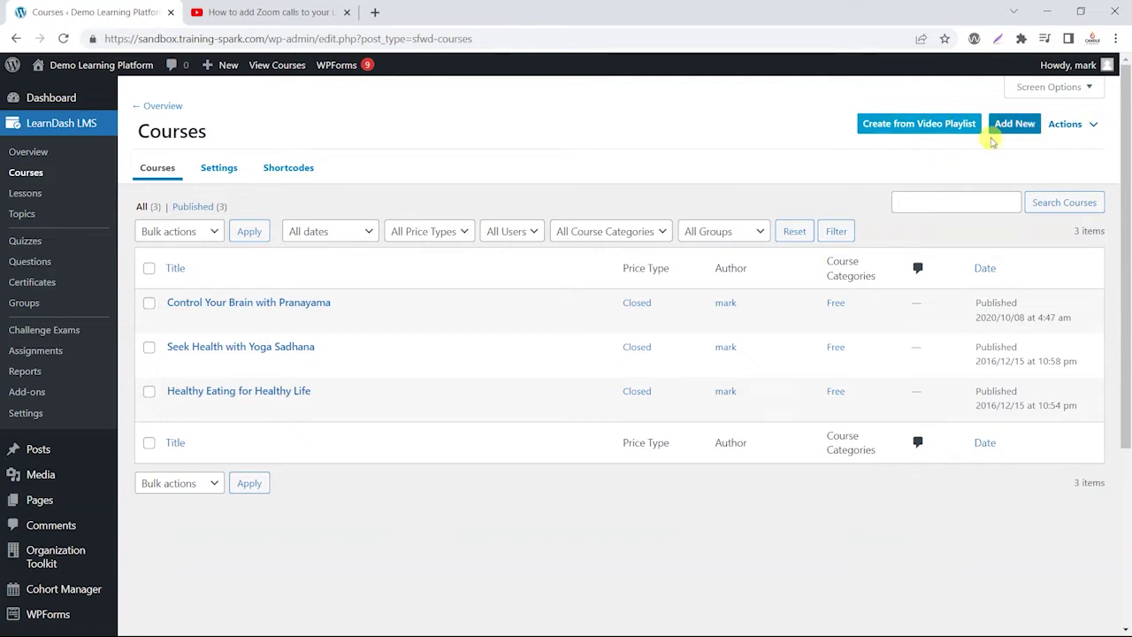
pyautogui.click(918, 126)
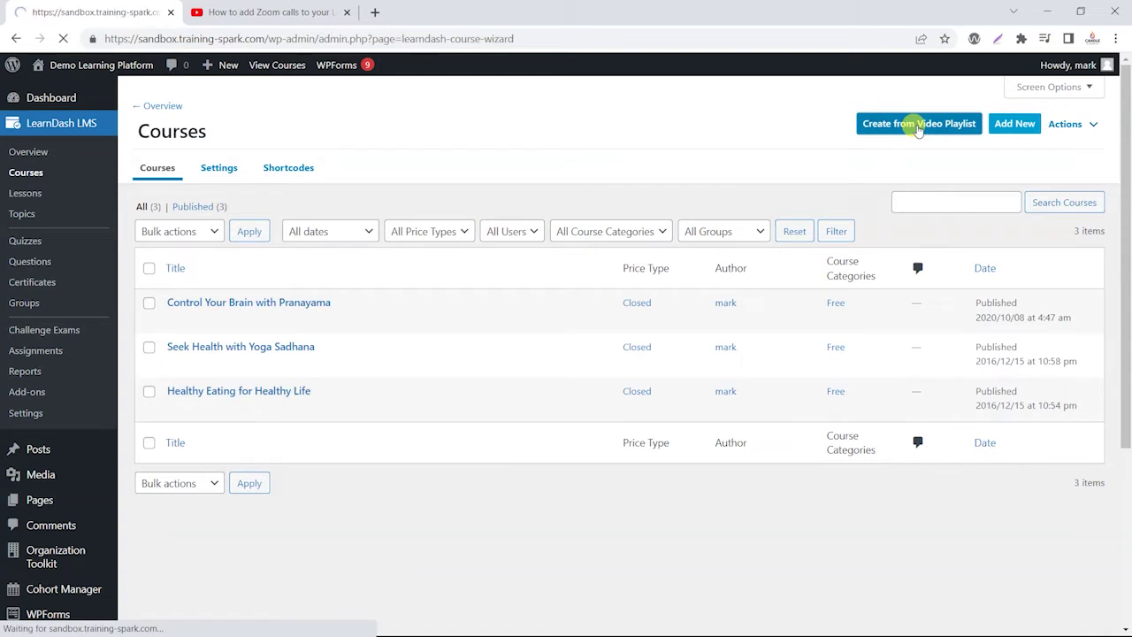
# Enter the copied YouTube playlist URL as the course source and load its data from YouTube
pyautogui.click(490, 230)
pyautogui.hotkey('ctrl', 'v')
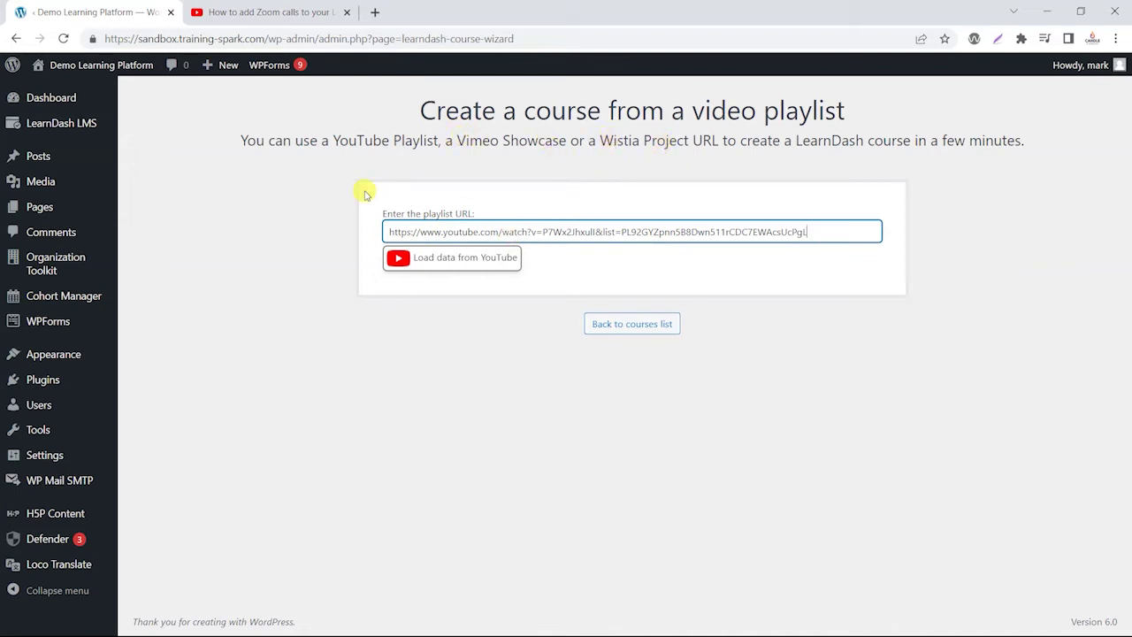
pyautogui.click(439, 261)
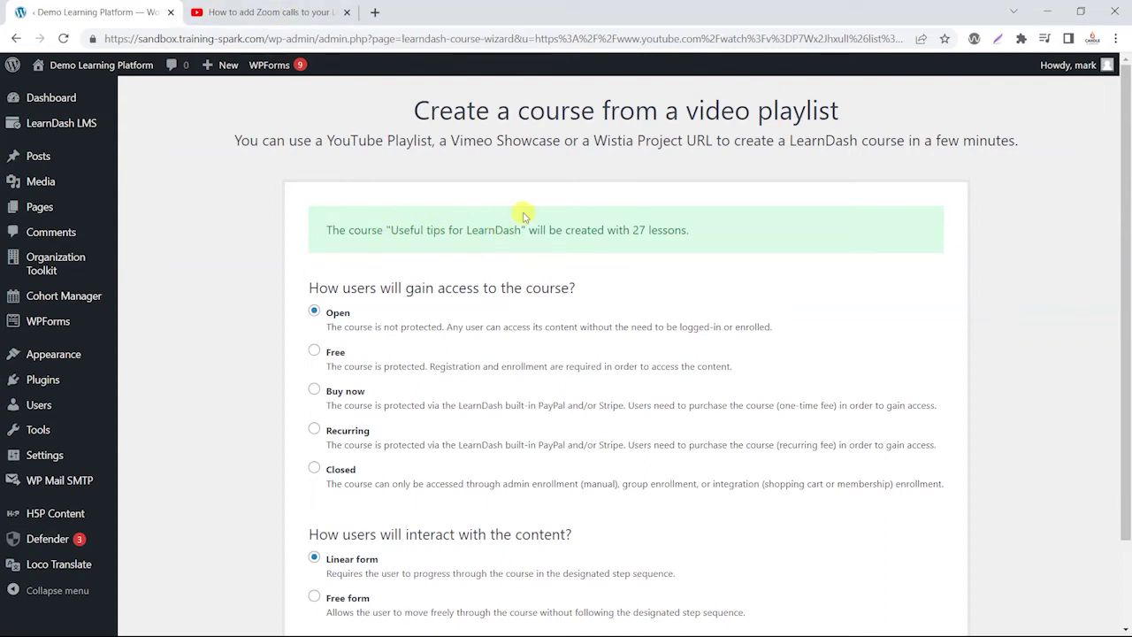
# Compare the proposed course name and lesson count with the playlist's title and video count on YouTube
pyautogui.moveTo(398, 229); pyautogui.dragTo(523, 228)
pyautogui.moveTo(524, 229); pyautogui.dragTo(400, 222)
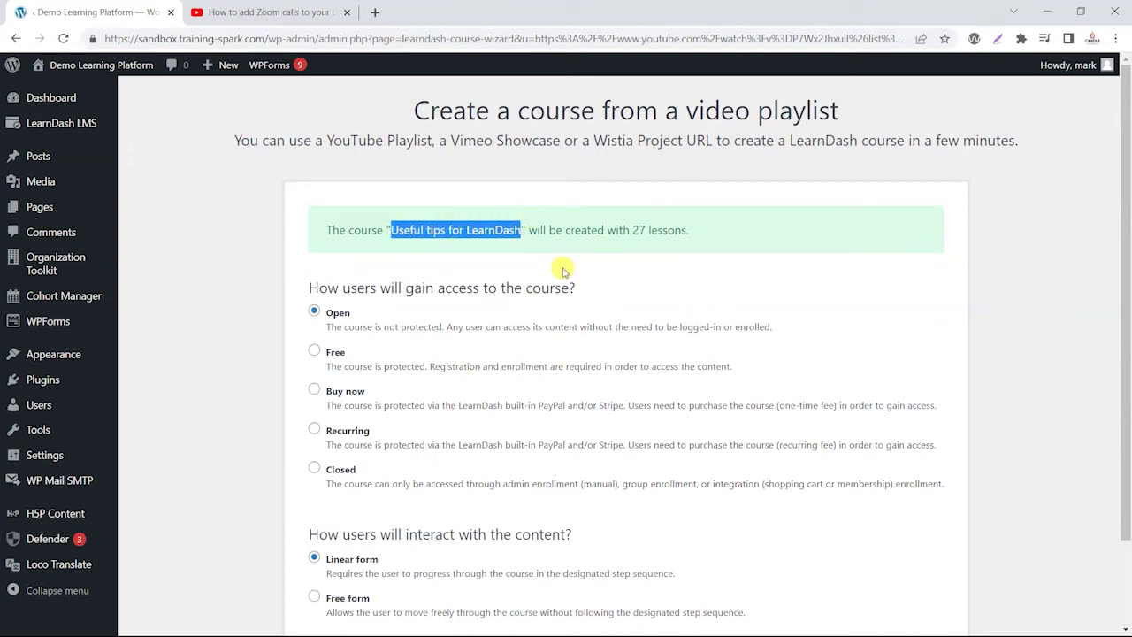
pyautogui.moveTo(632, 230); pyautogui.dragTo(643, 223)
pyautogui.click(637, 225)
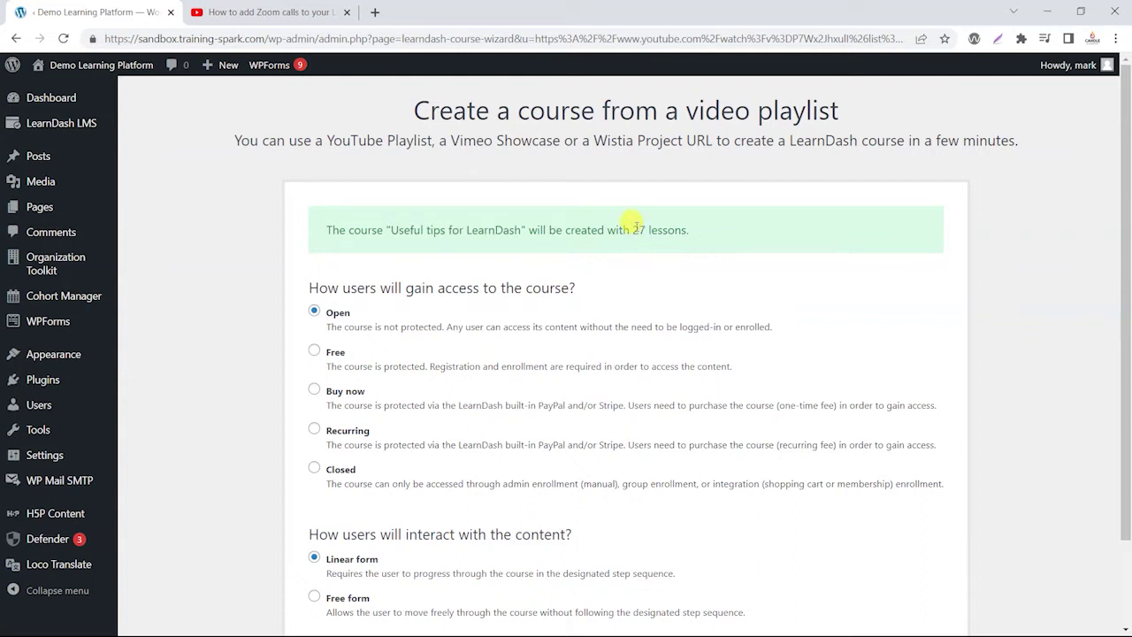
pyautogui.click(263, 17)
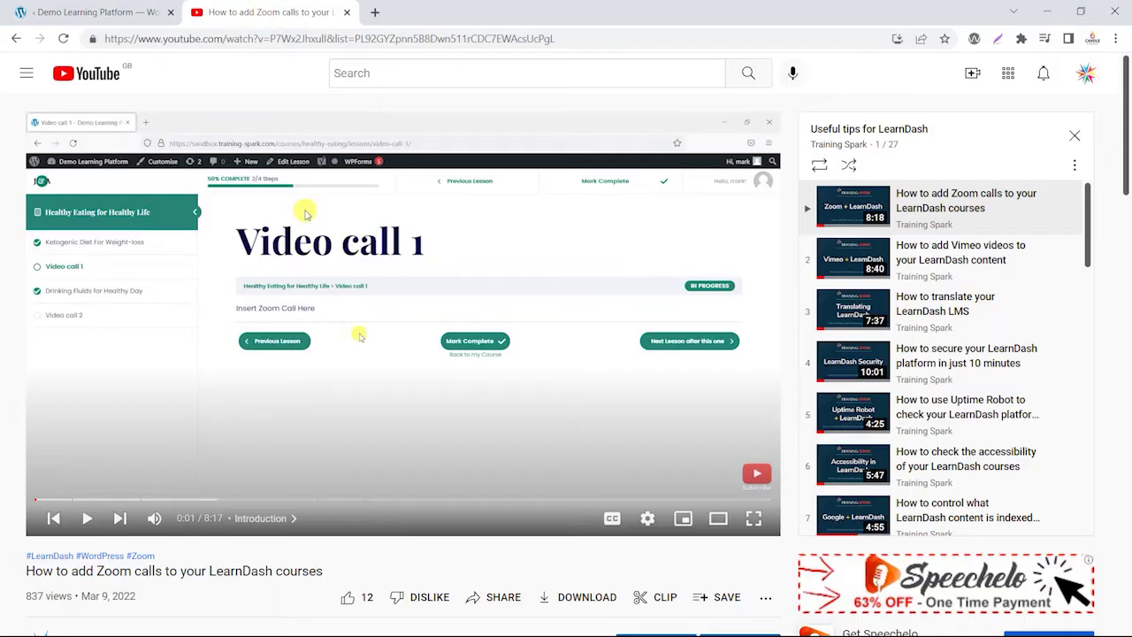
pyautogui.doubleClick(892, 144)
pyautogui.click(88, 11)
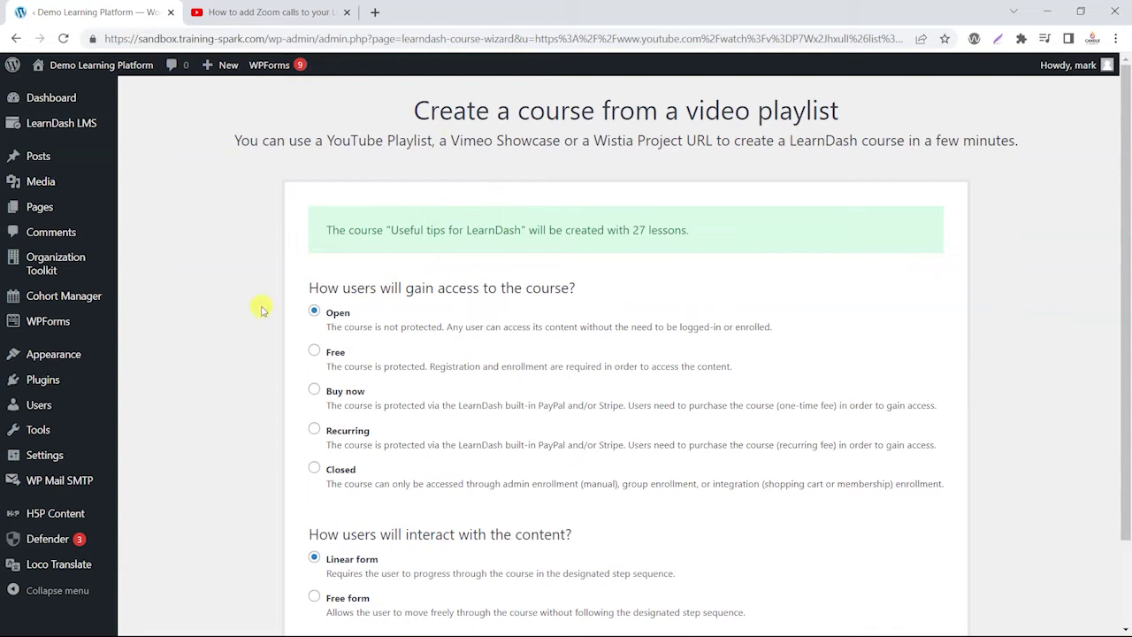
# Create the course with Closed access and Free form progression
pyautogui.scroll(-2, 477, 283)
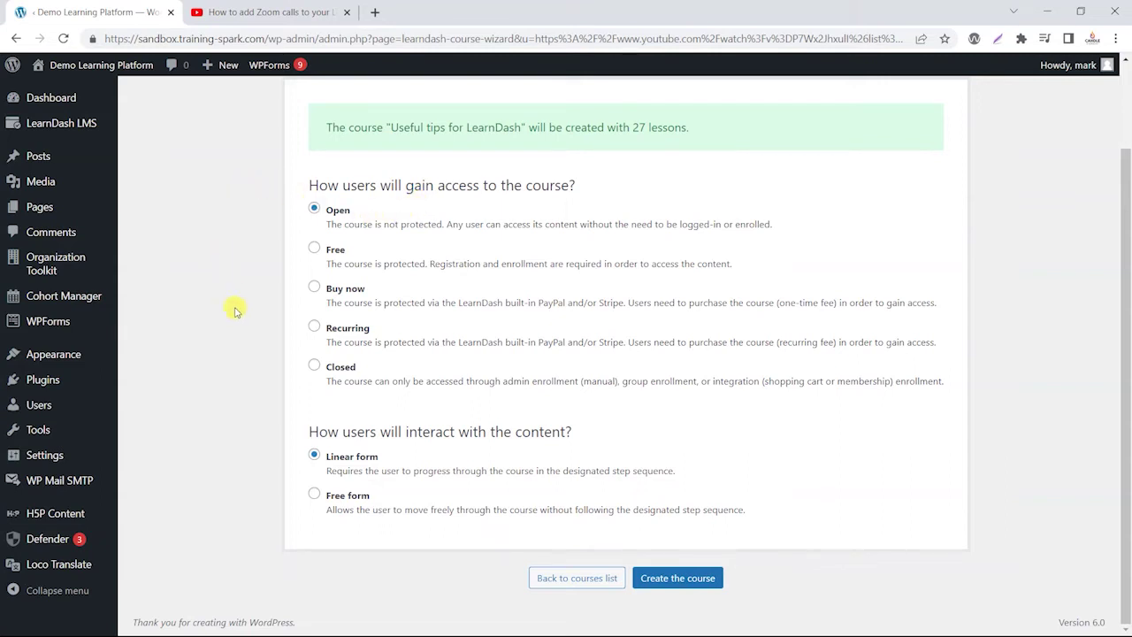
pyautogui.click(314, 365)
pyautogui.click(315, 495)
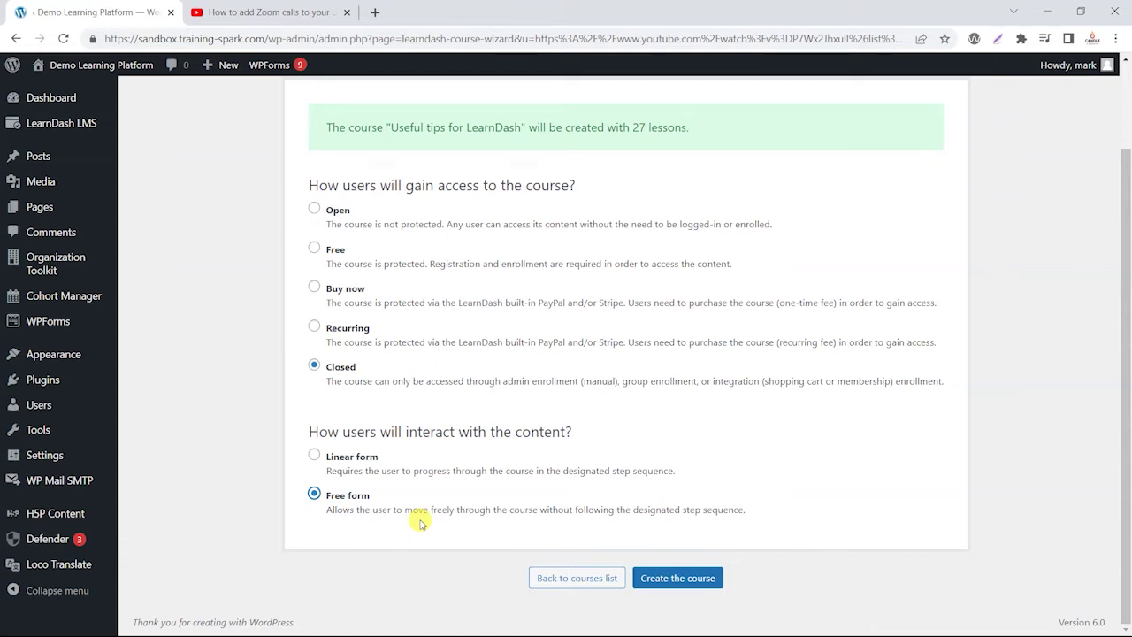
pyautogui.click(686, 581)
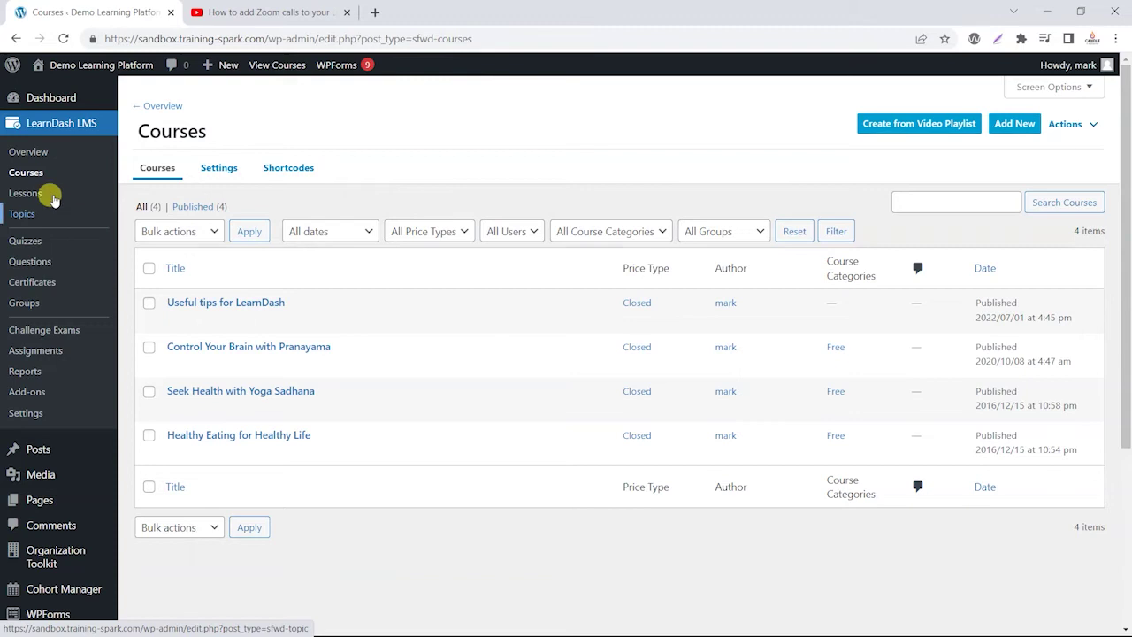
# Examine the LearnDash lessons list for the lessons generated from the playlist
pyautogui.click(24, 194)
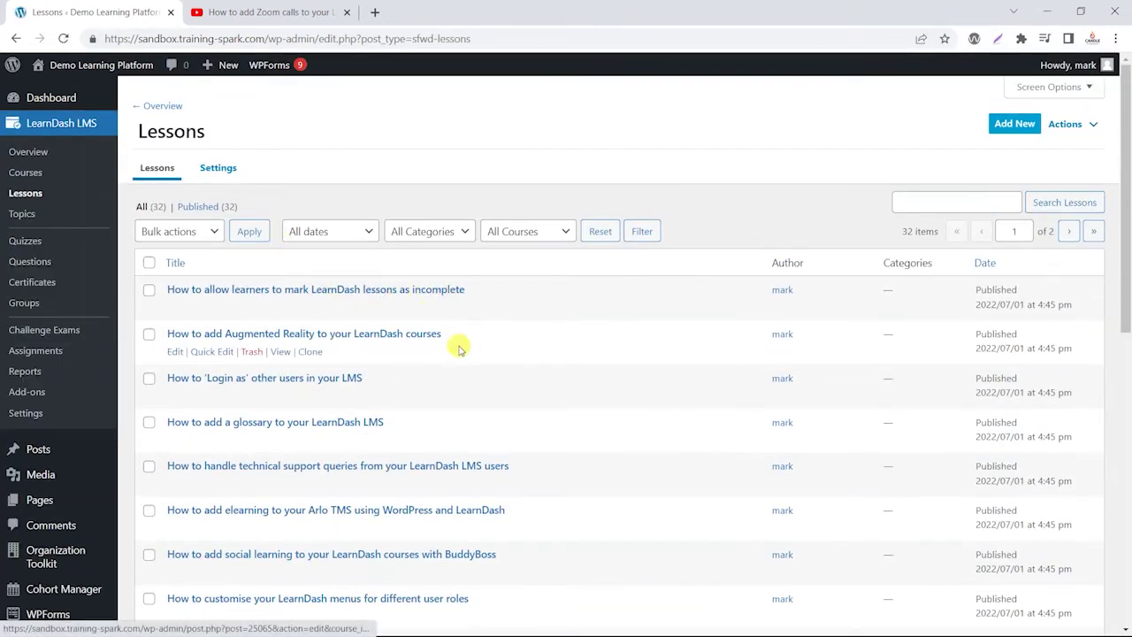
pyautogui.scroll(-3, 375, 298)
pyautogui.scroll(-6, 397, 376)
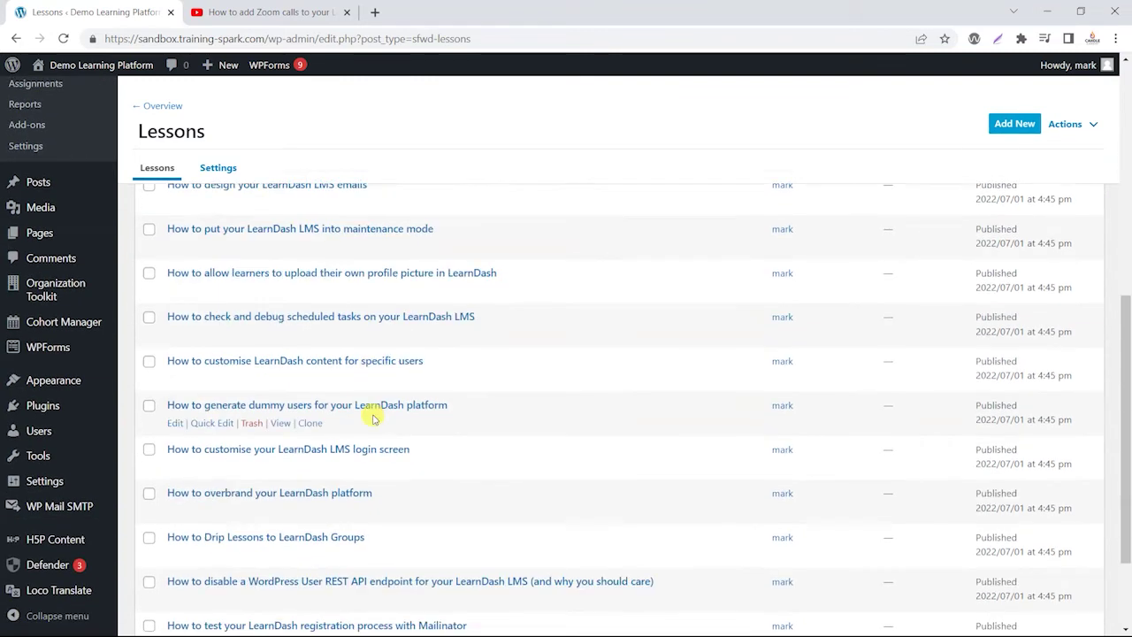
pyautogui.scroll(9, 366, 450)
pyautogui.scroll(1, 451, 453)
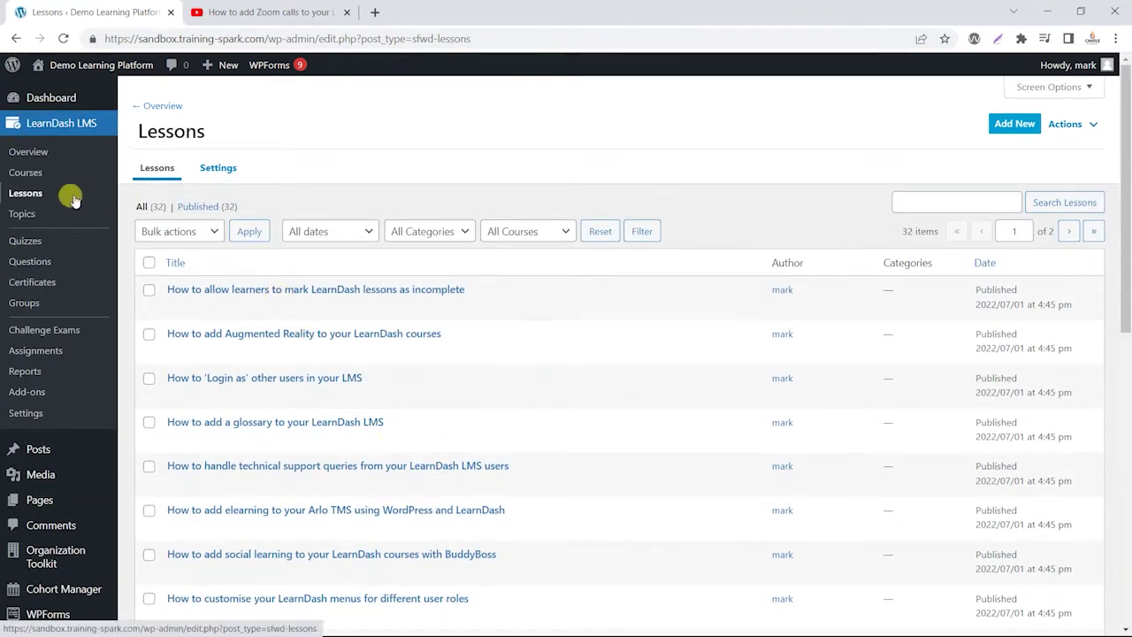
# View the "Useful tips for LearnDash" course on the site and look through its course content
pyautogui.click(26, 174)
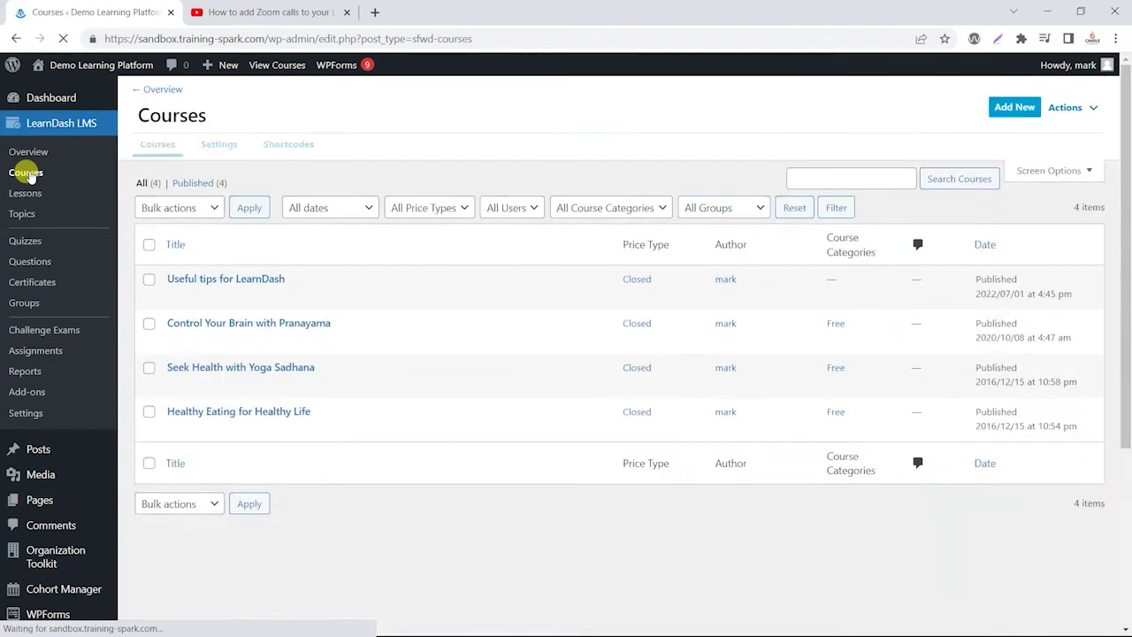
pyautogui.click(282, 321)
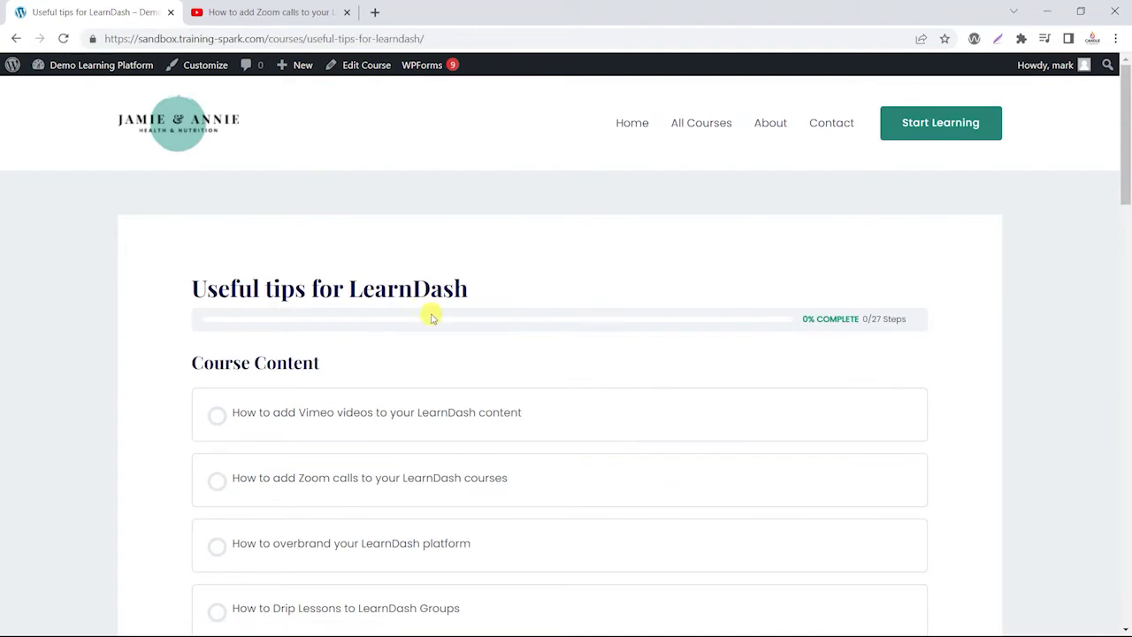
pyautogui.scroll(-5, 523, 316)
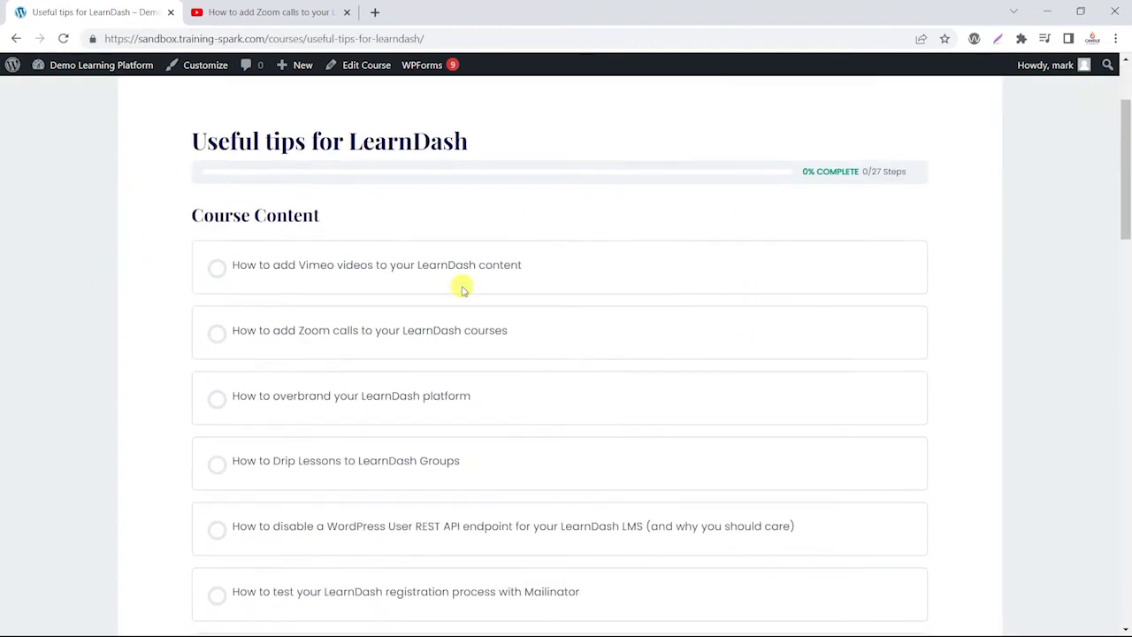
pyautogui.scroll(-3, 504, 307)
pyautogui.scroll(7, 508, 361)
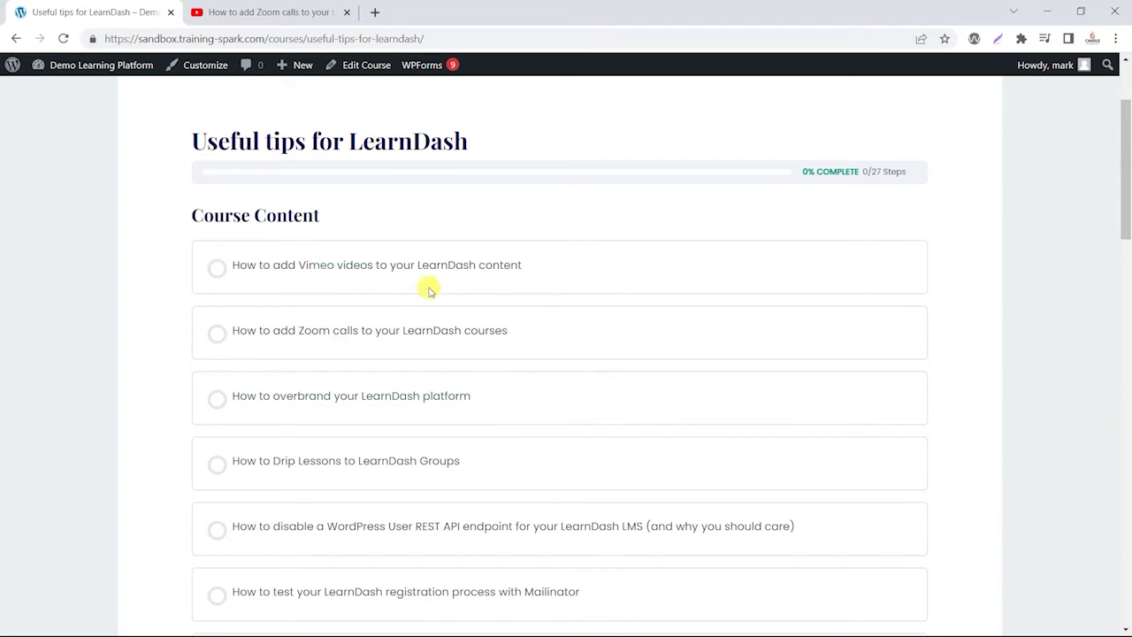
pyautogui.scroll(-11, 484, 285)
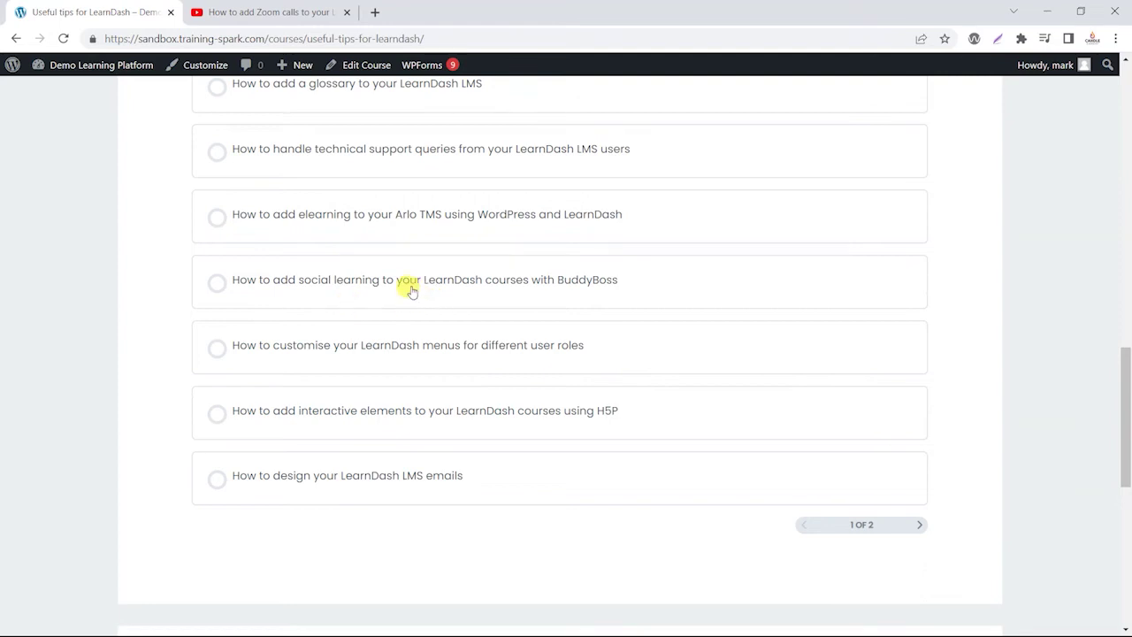
pyautogui.scroll(11, 511, 285)
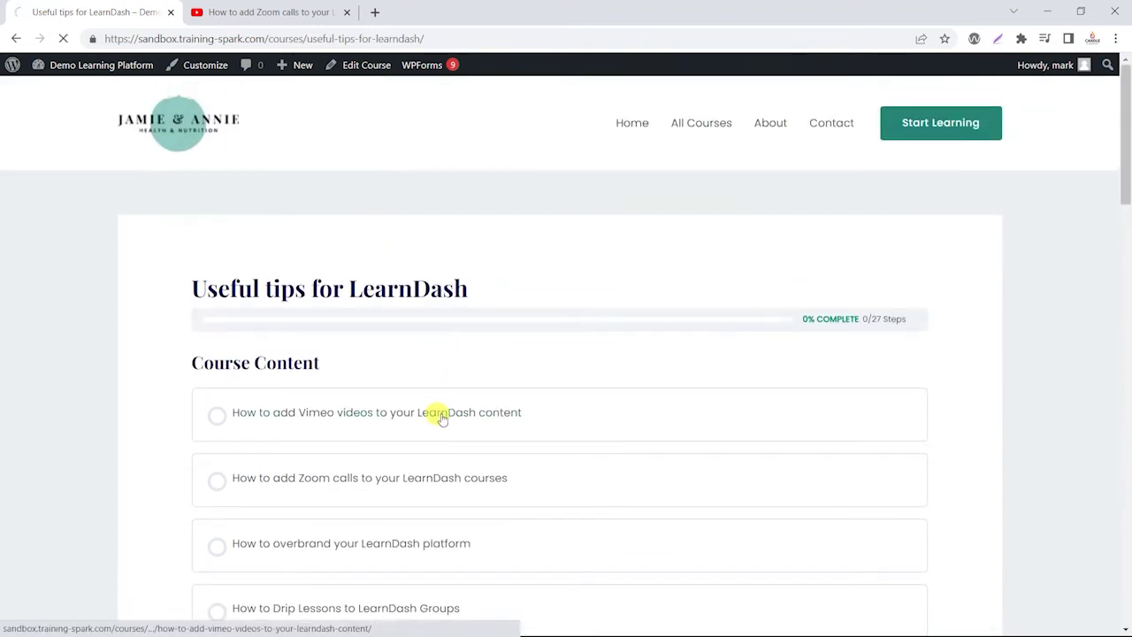
# Examine the embedded video and description text in the lesson "How to add Vimeo videos to your LearnDash content"
pyautogui.scroll(-3, 380, 271)
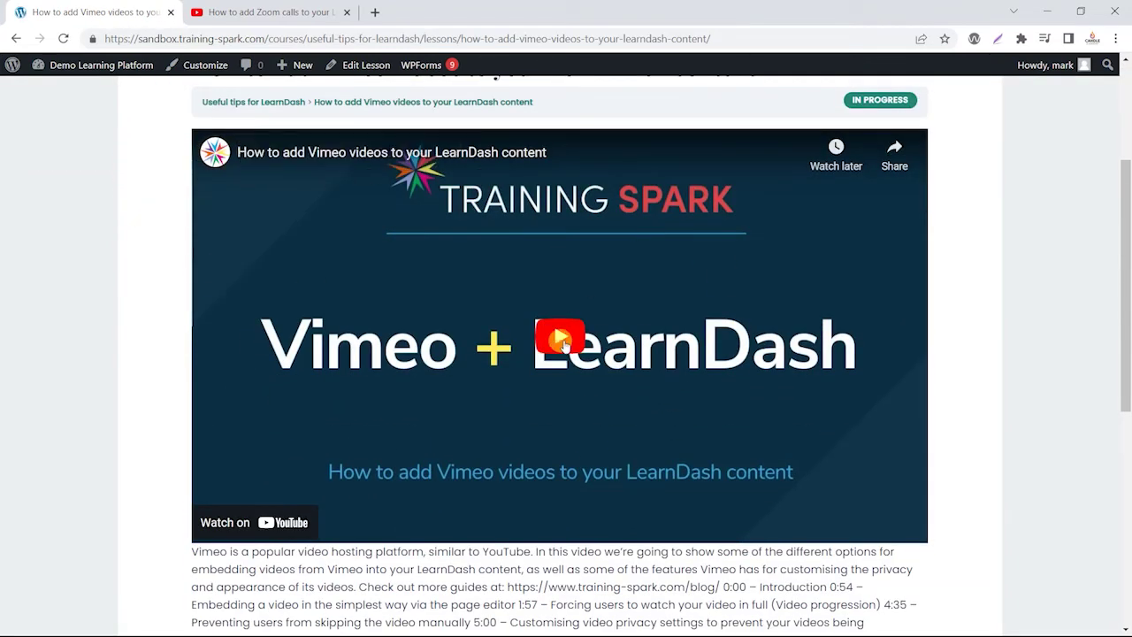
pyautogui.scroll(-2, 252, 301)
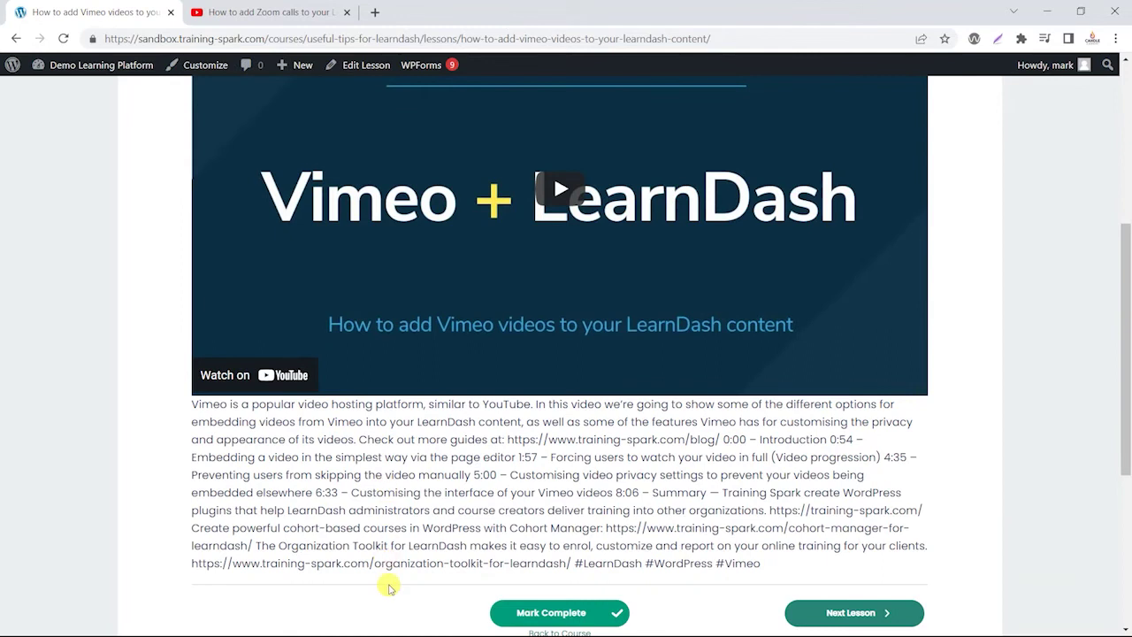
pyautogui.moveTo(189, 405); pyautogui.dragTo(776, 566)
pyautogui.click(781, 530)
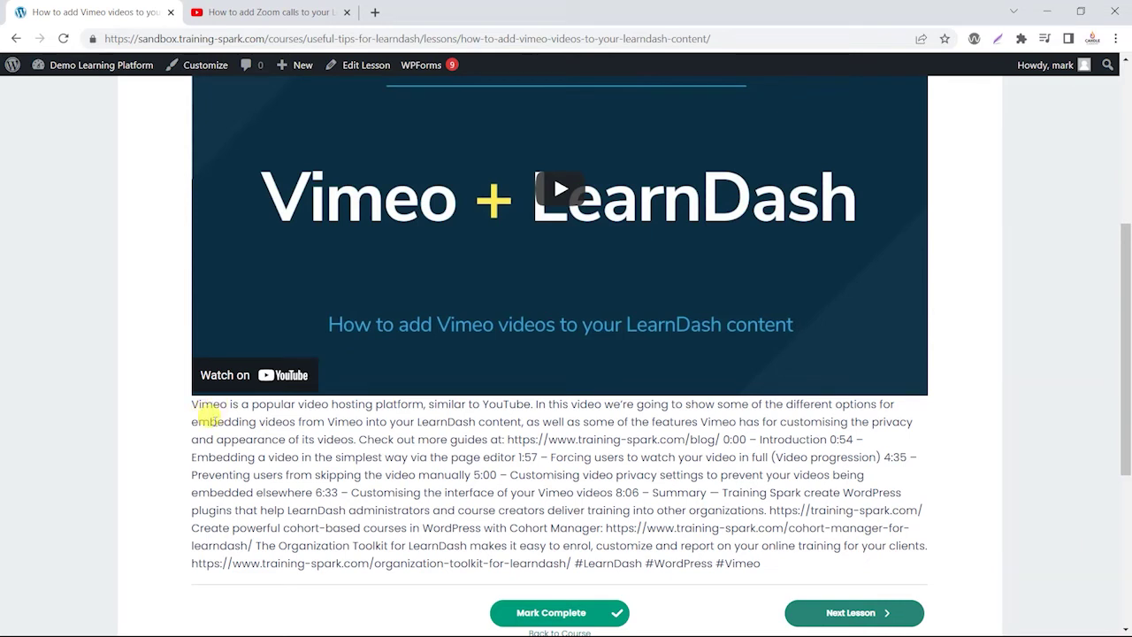
pyautogui.scroll(-2, 466, 505)
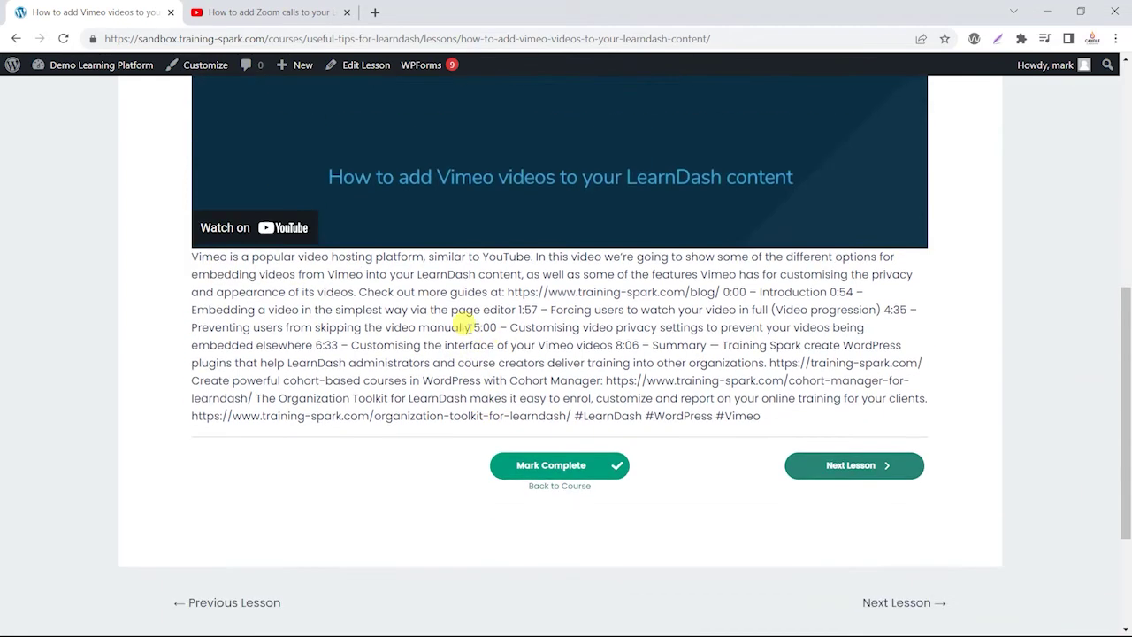
pyautogui.scroll(4, 420, 419)
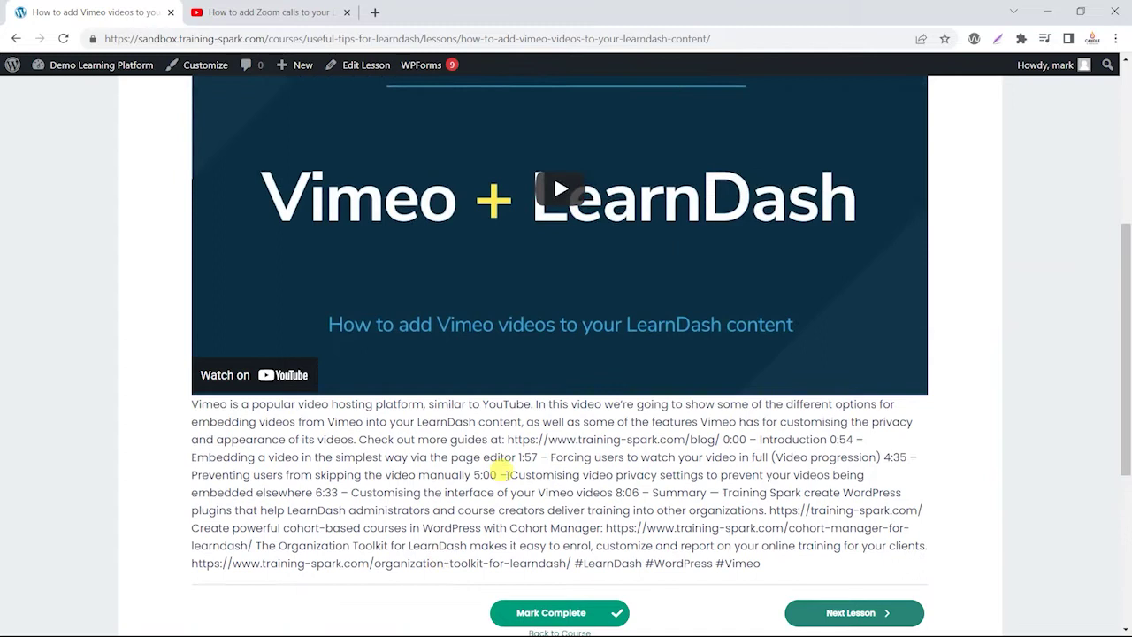
# Open the Vimeo lesson for editing, check its Classic block description, and return to the lessons list
pyautogui.click(376, 68)
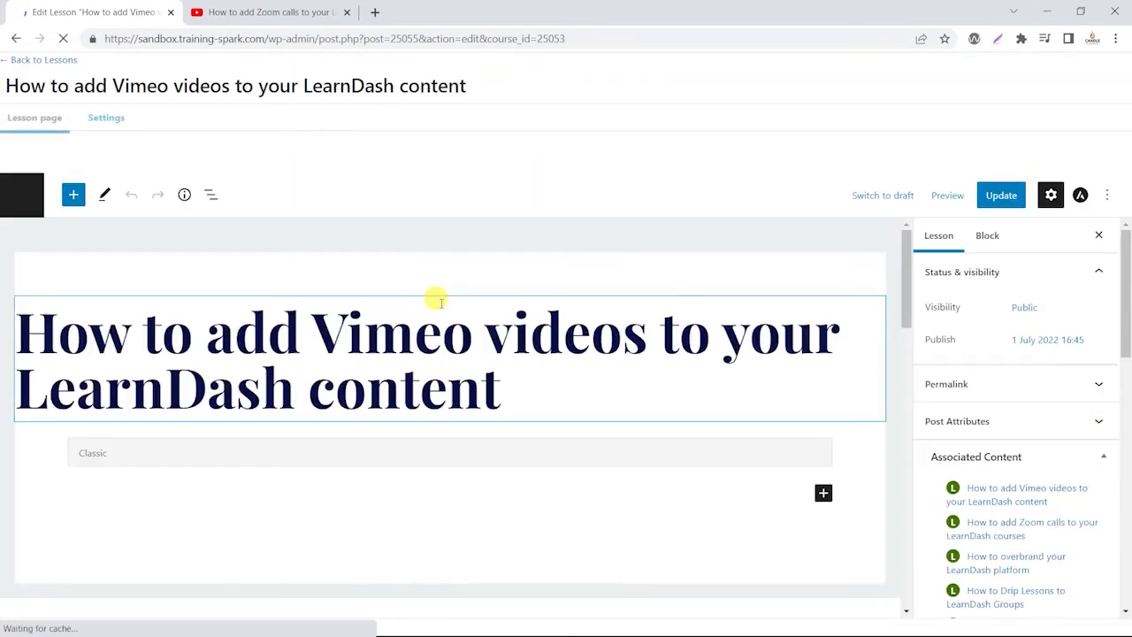
pyautogui.scroll(-3, 450, 354)
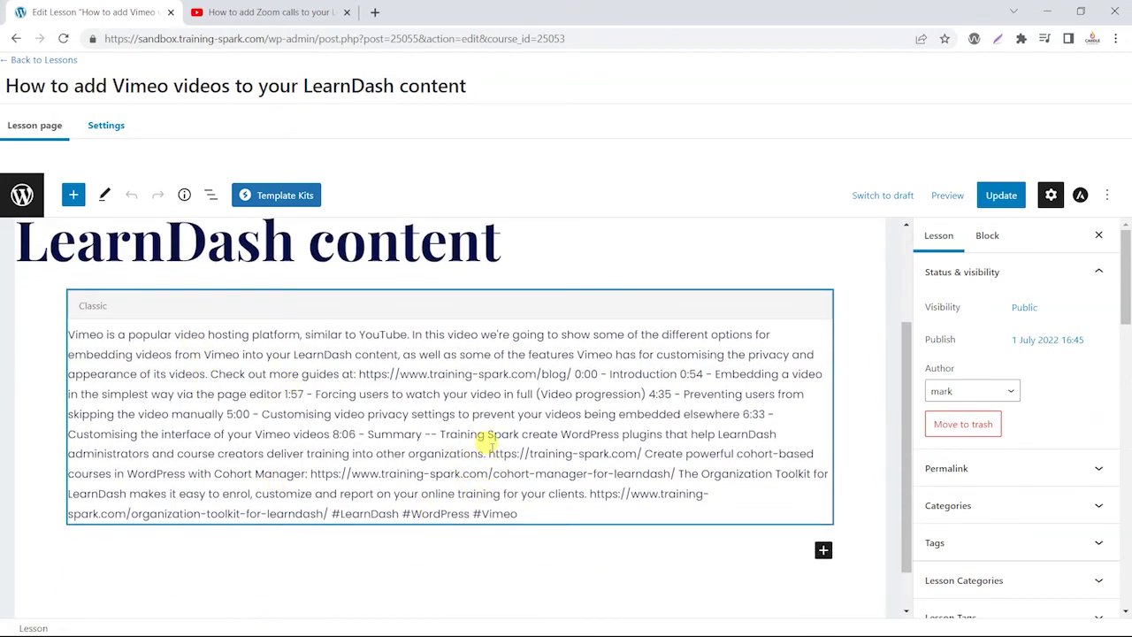
pyautogui.click(52, 62)
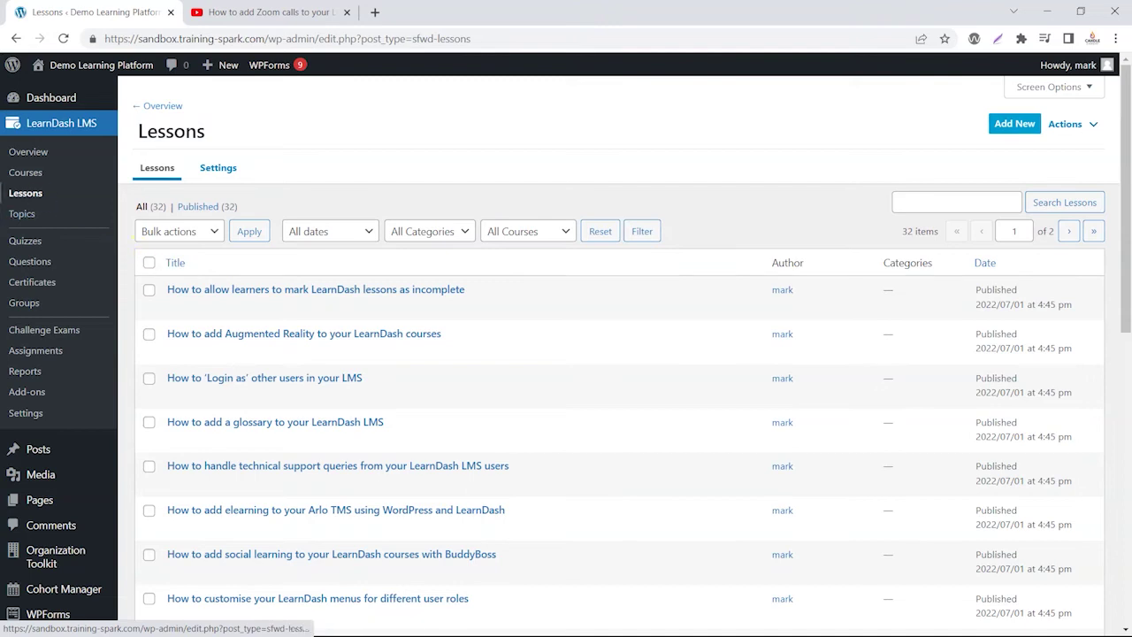
# Open the "Useful tips for LearnDash" course in the LearnDash course builder
pyautogui.click(25, 173)
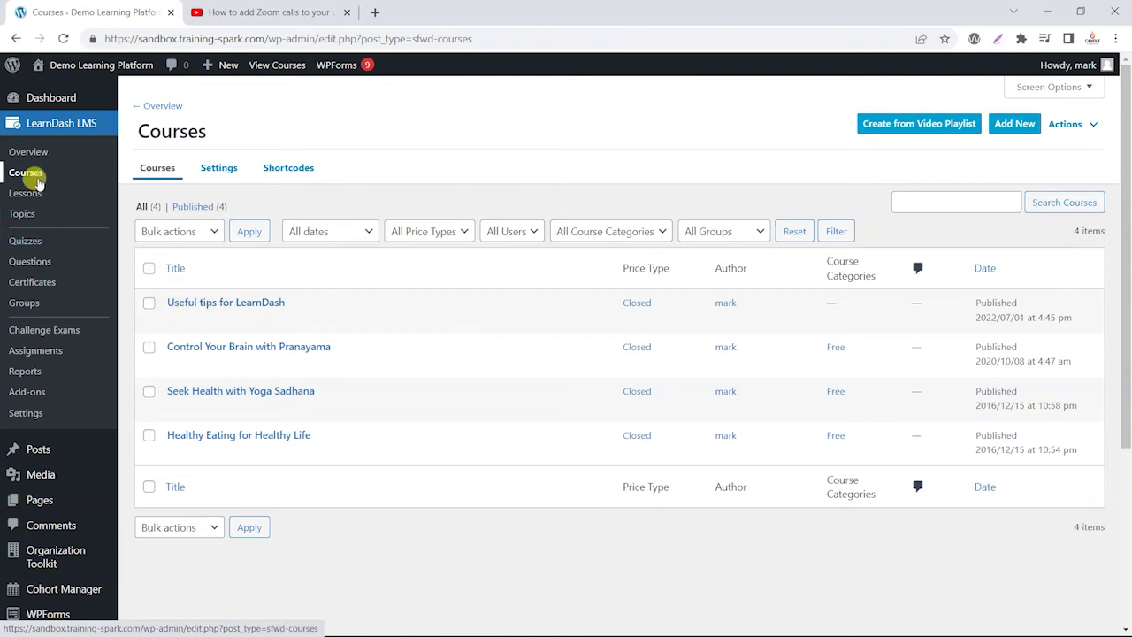
pyautogui.click(176, 322)
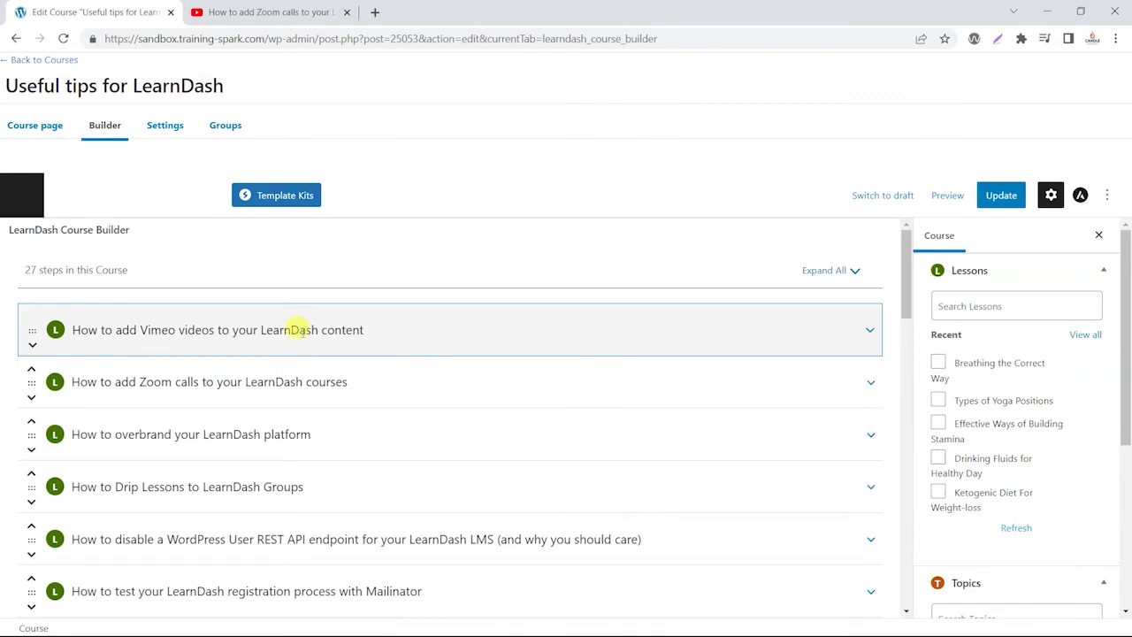
# Add the existing "Sample Quiz" to the lesson "How to add Vimeo videos to your LearnDash content" in the course builder
pyautogui.scroll(-6, 360, 375)
pyautogui.scroll(-5, 340, 328)
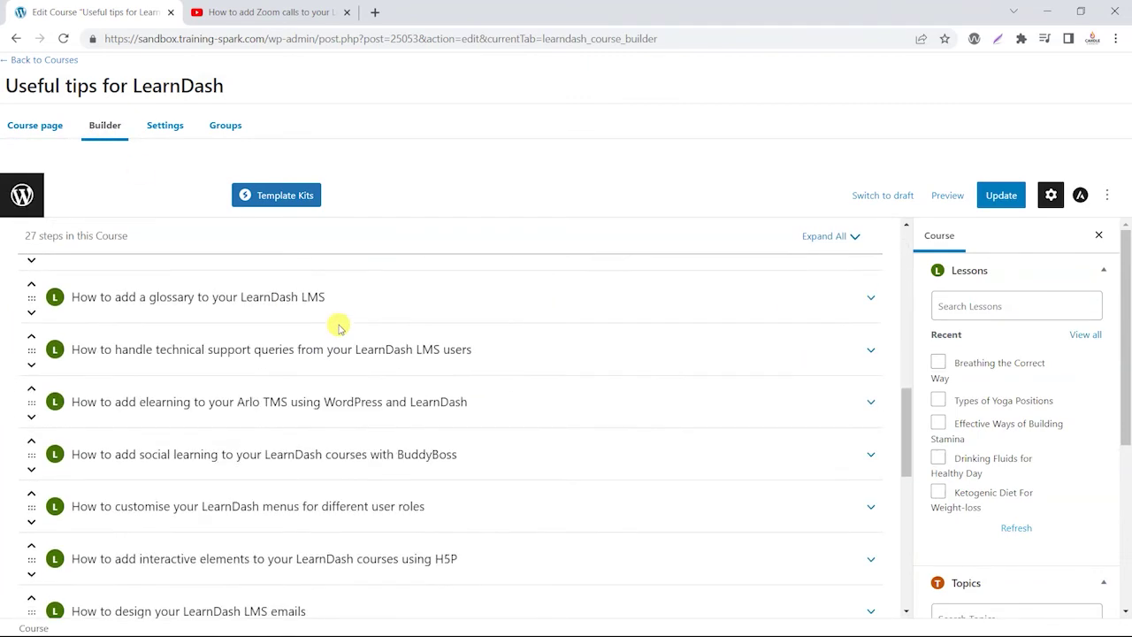
pyautogui.scroll(-3, 1016, 431)
pyautogui.scroll(-1, 1015, 431)
pyautogui.click(938, 556)
pyautogui.click(1085, 556)
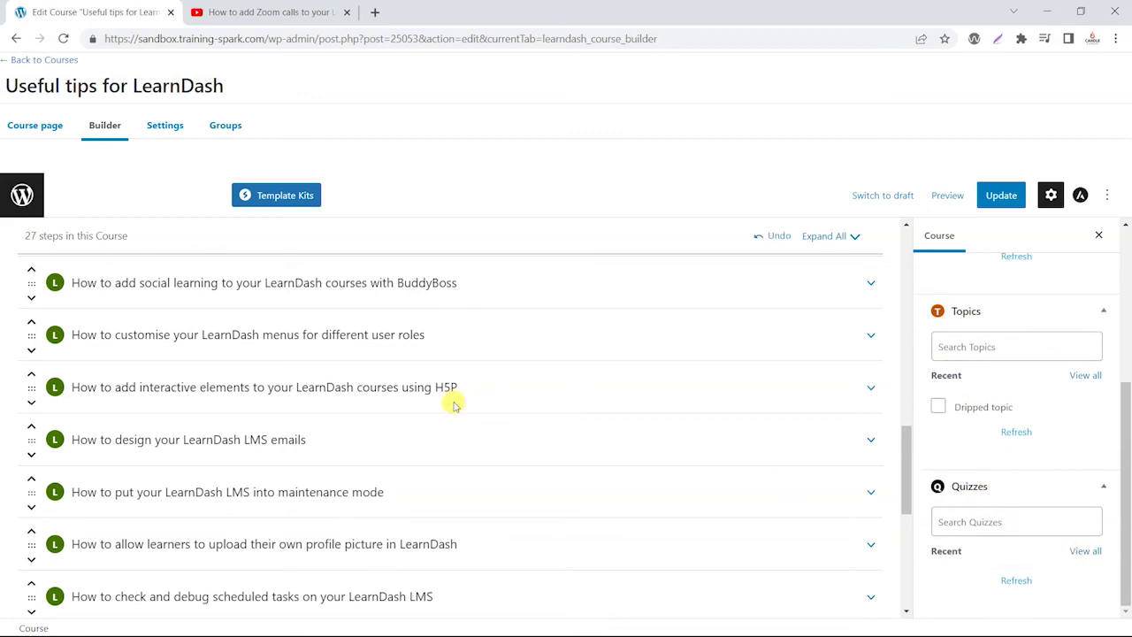
# Look through the builder's lesson list and expand the Vimeo lesson to check the quiz placed in it
pyautogui.scroll(-3, 455, 400)
pyautogui.scroll(-2, 454, 407)
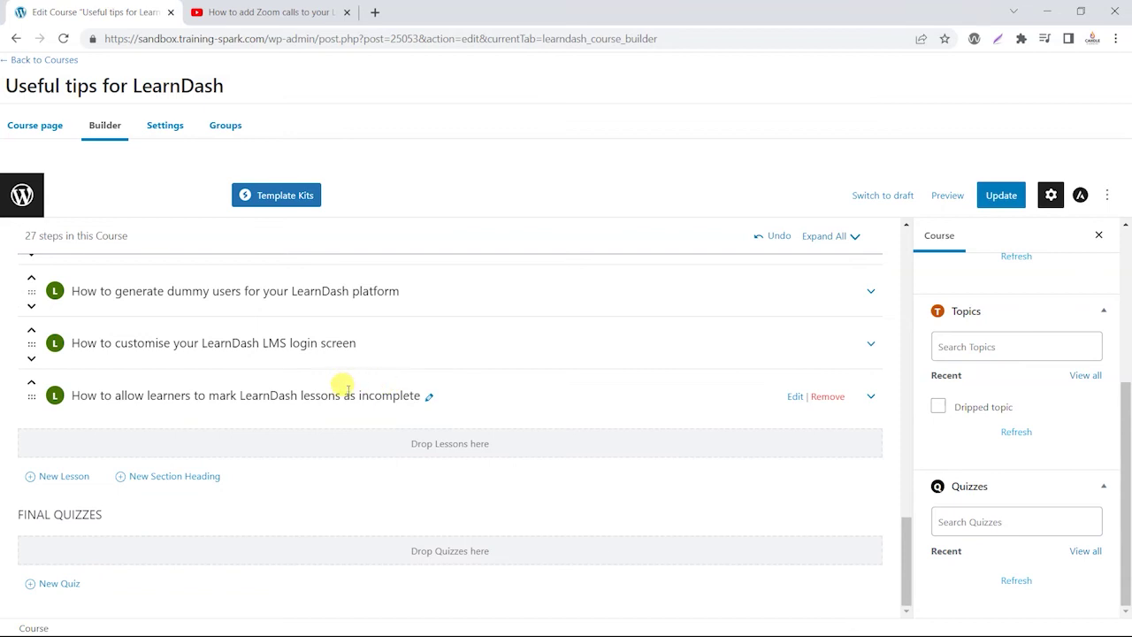
pyautogui.scroll(15, 335, 388)
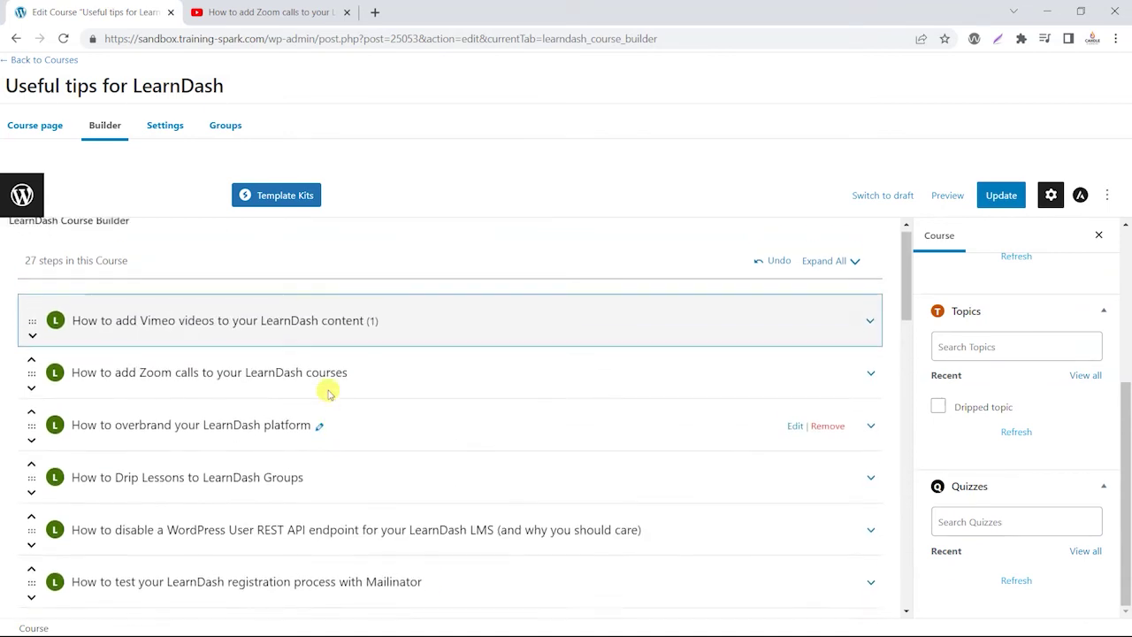
pyautogui.click(868, 331)
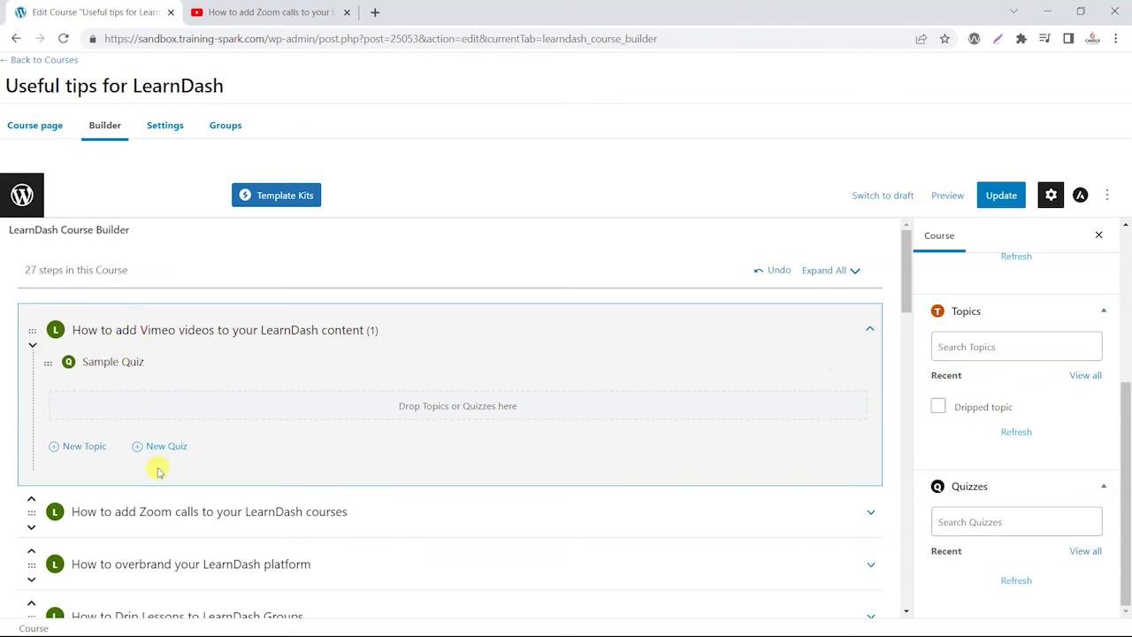
# Check the builder's Final Quizzes area, view the source playlist video on YouTube, and return to the course builder
pyautogui.scroll(-10, 162, 478)
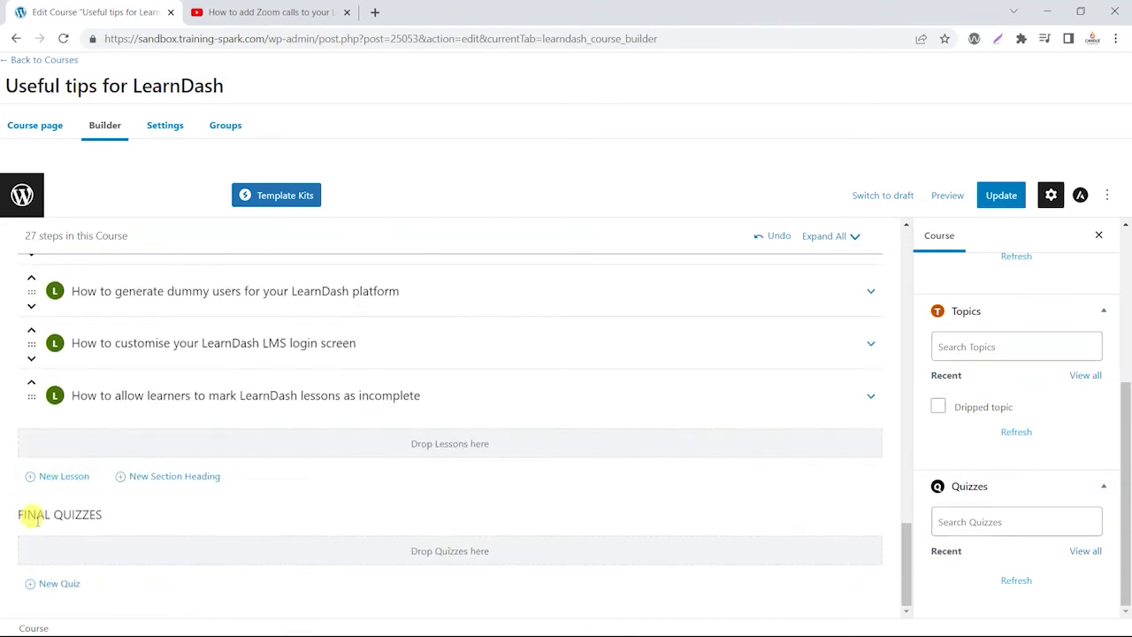
pyautogui.scroll(15, 252, 470)
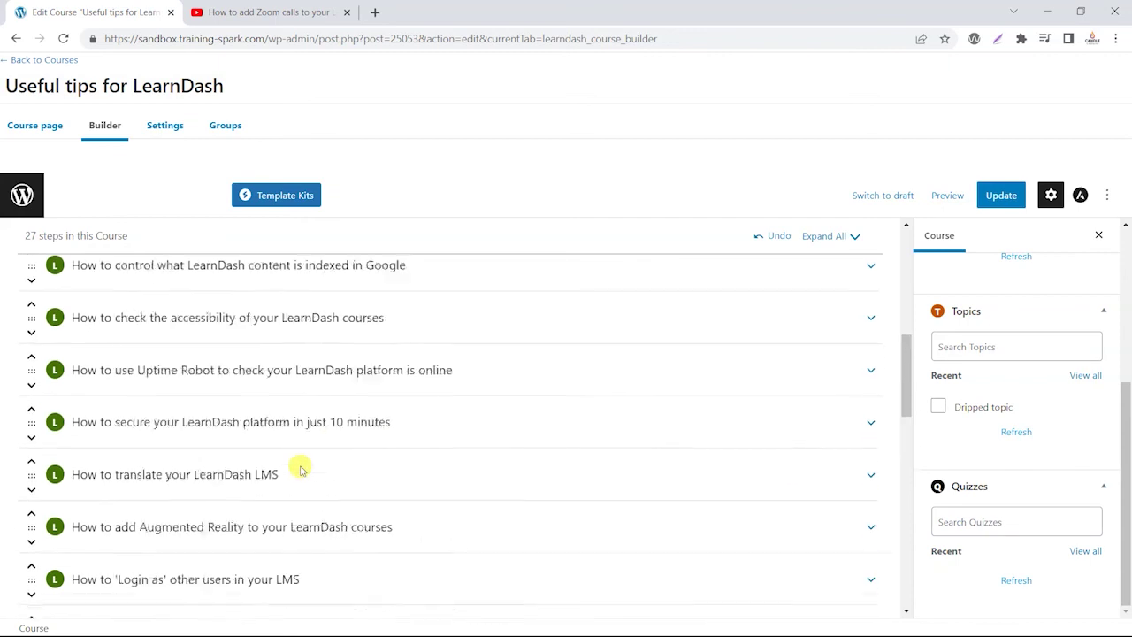
pyautogui.scroll(5, 300, 469)
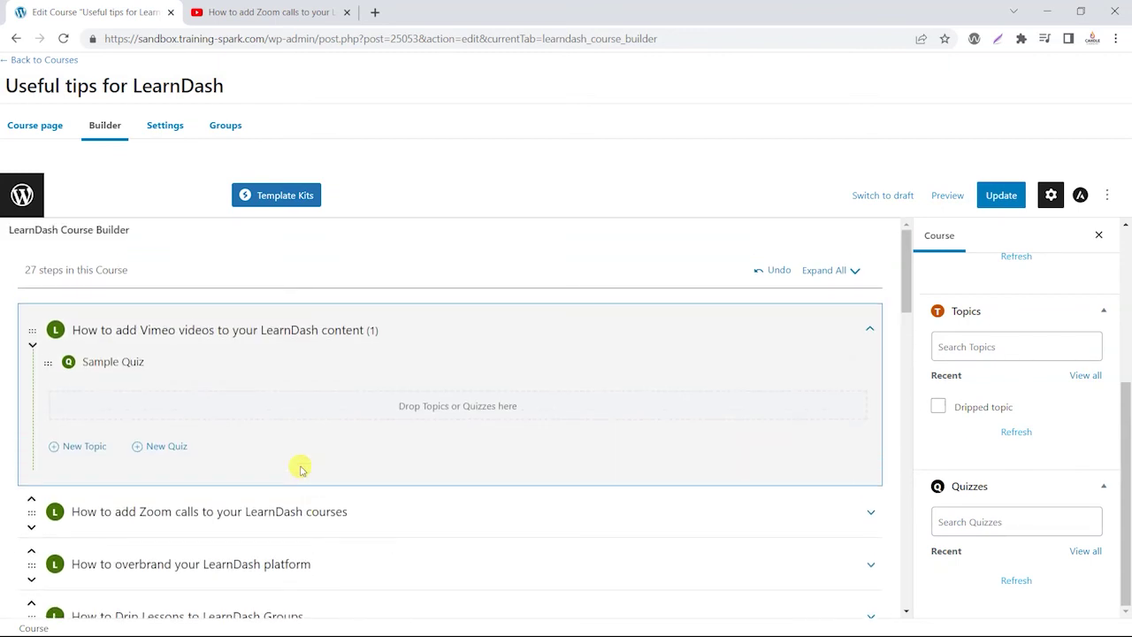
pyautogui.click(272, 15)
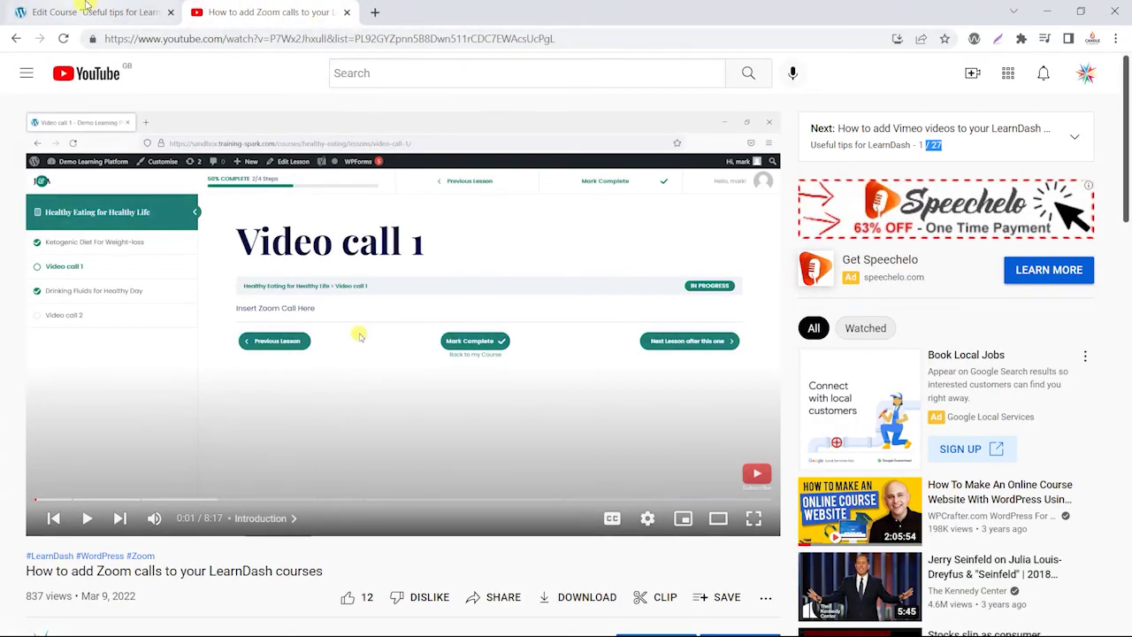
pyautogui.click(93, 12)
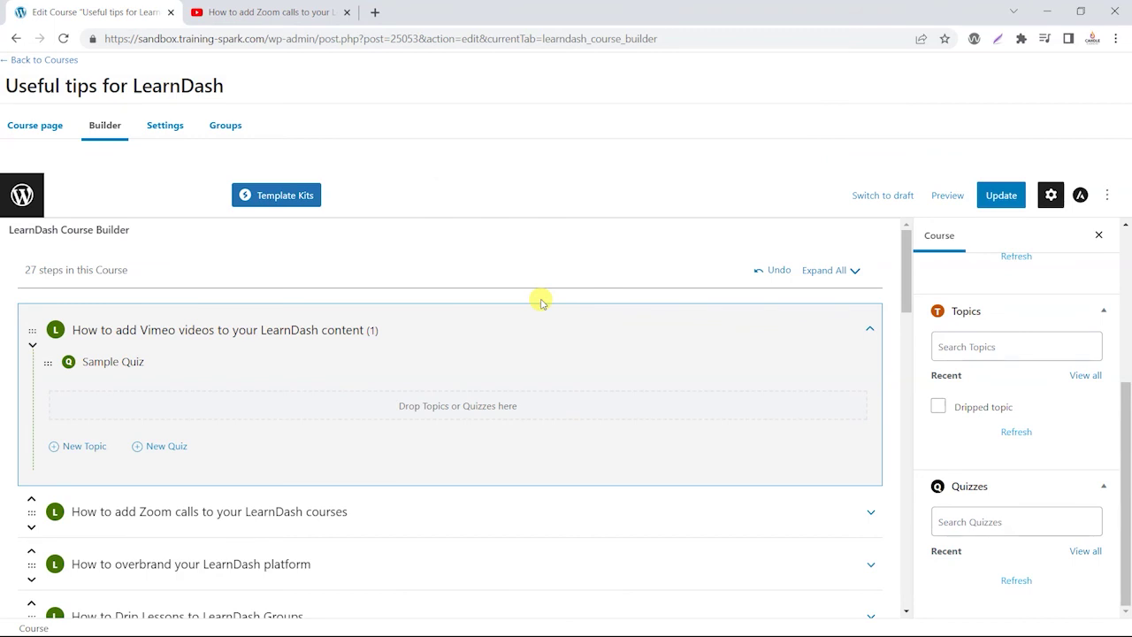